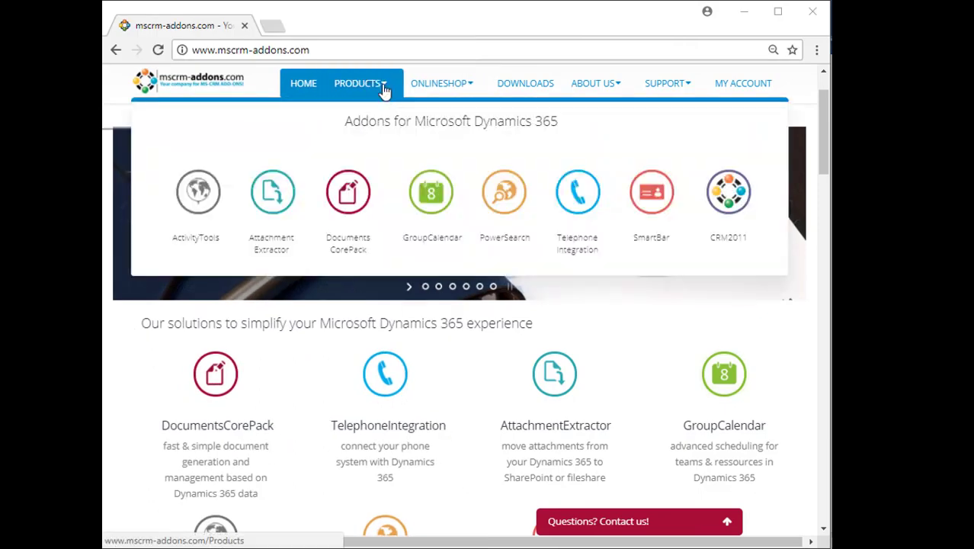
Open the DocumentsCorePack product page from the site's Products menu
left_click(353, 213)
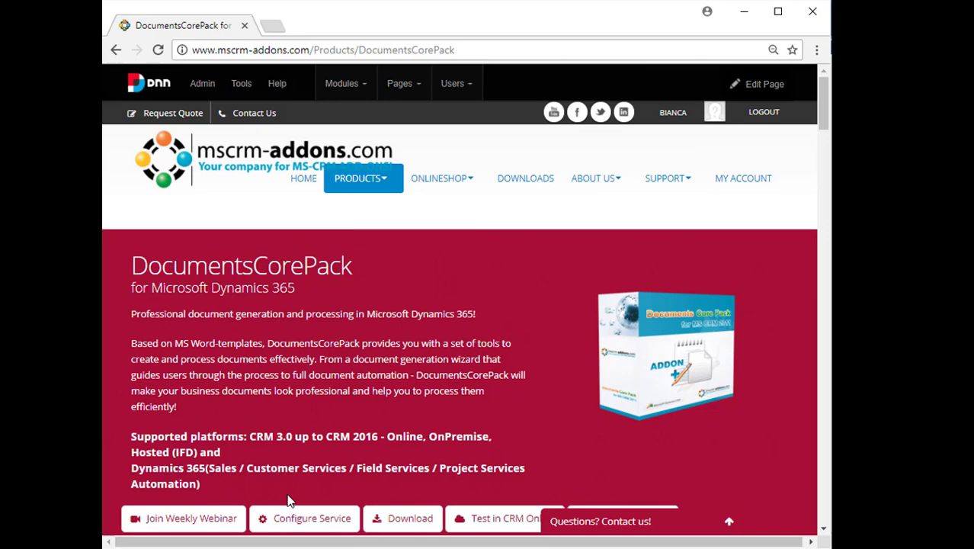
Start configuring a new DocumentsCorePack ServerBased service
left_click(291, 521)
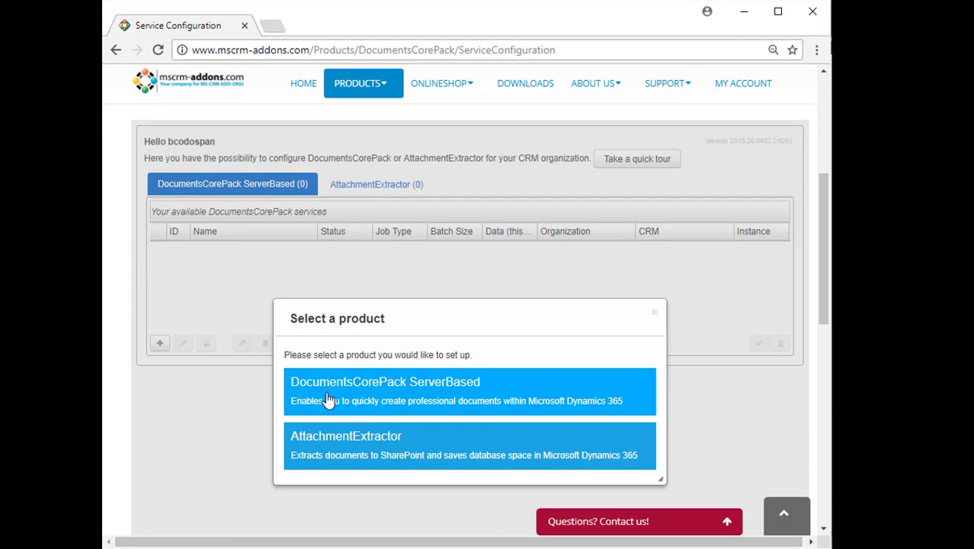
left_click(328, 401)
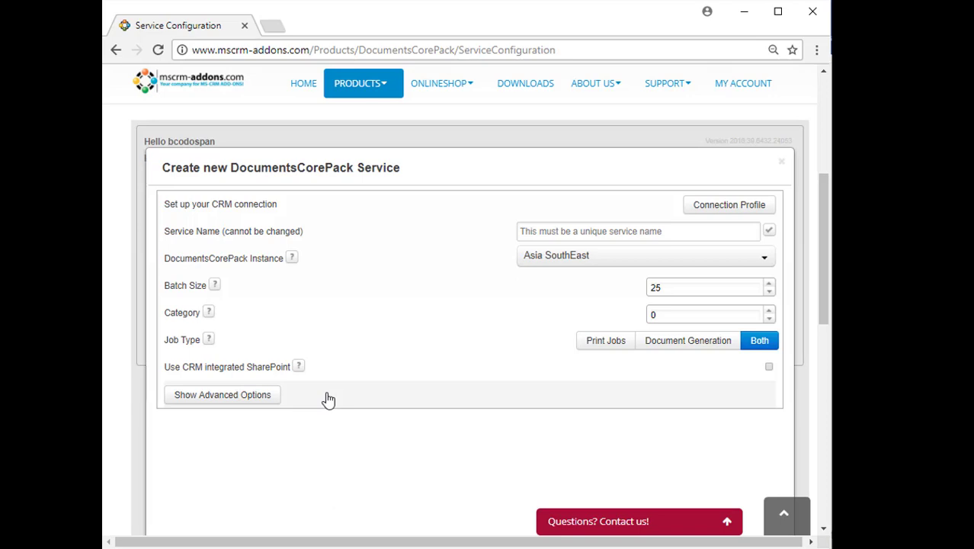
Open the connection profile and set the CRM type to Online - Office 365
left_click(711, 206)
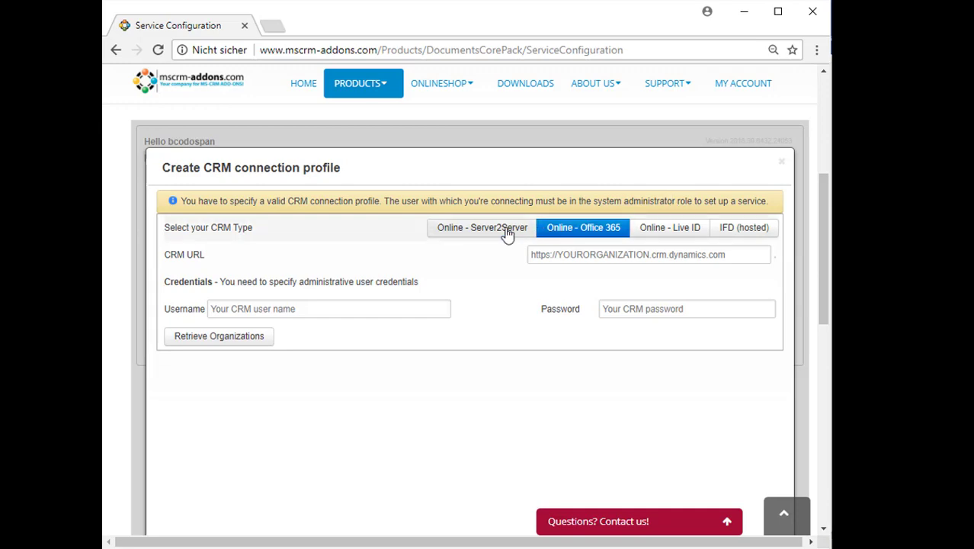
left_click(506, 235)
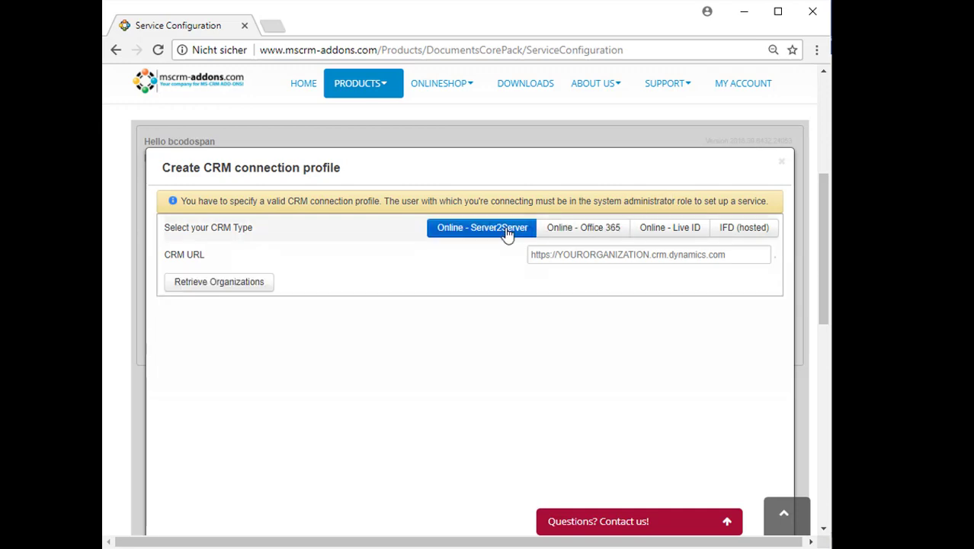
left_click(578, 233)
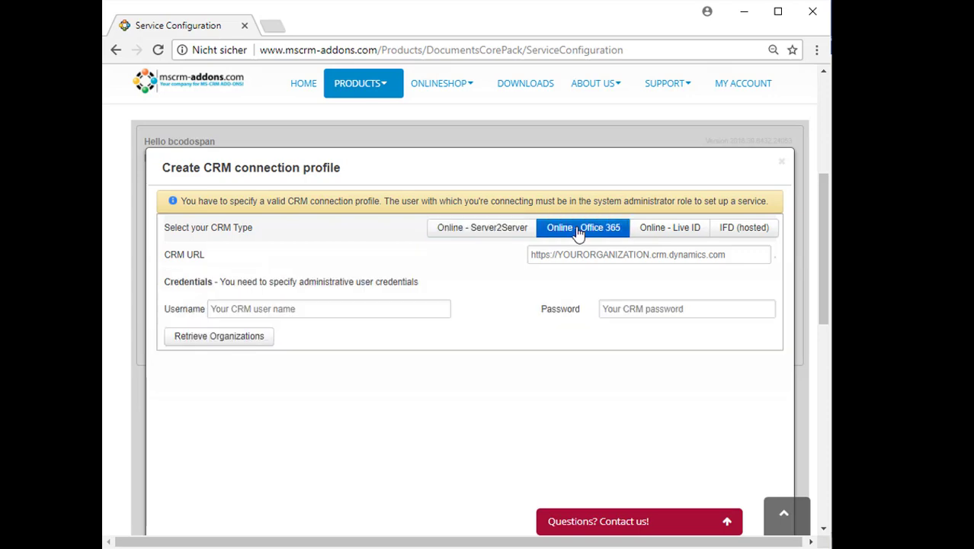
left_click(749, 232)
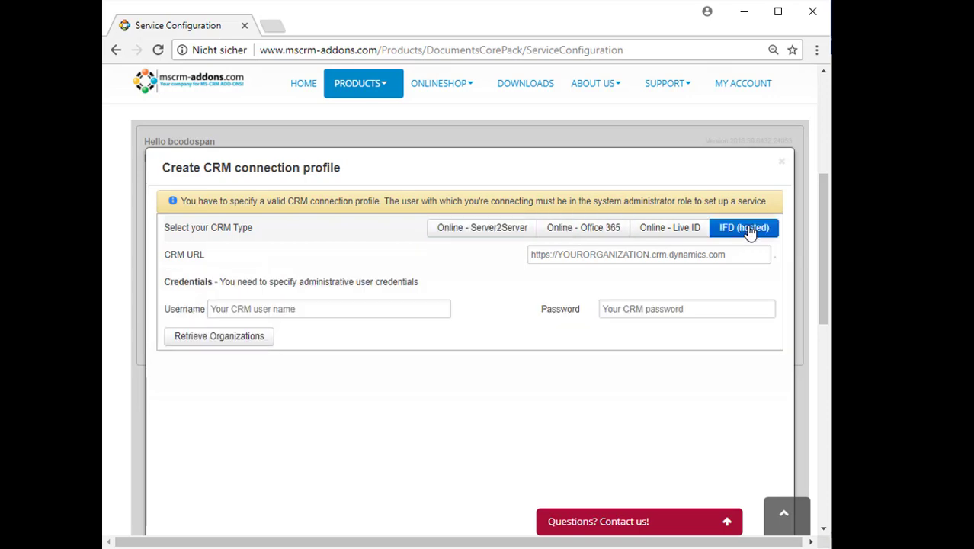
left_click(491, 239)
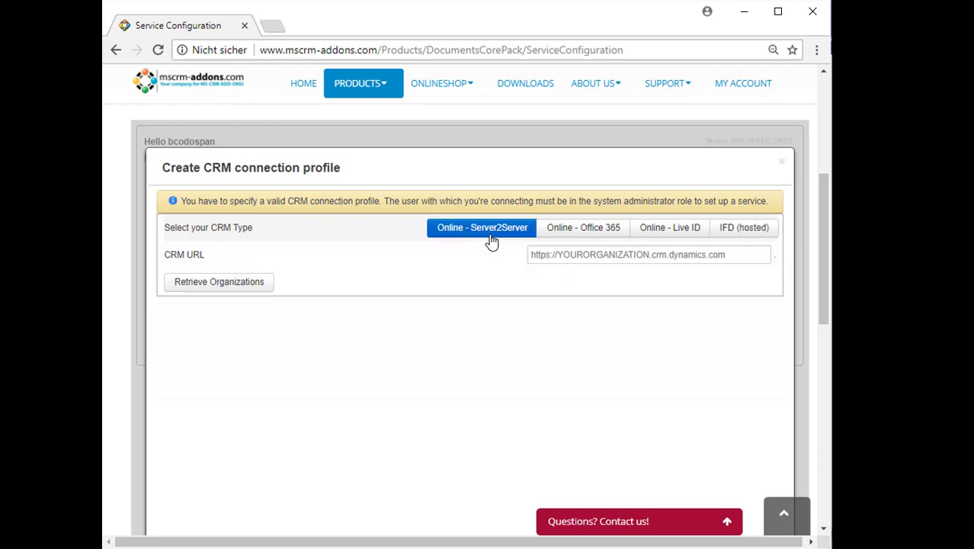
left_click(560, 229)
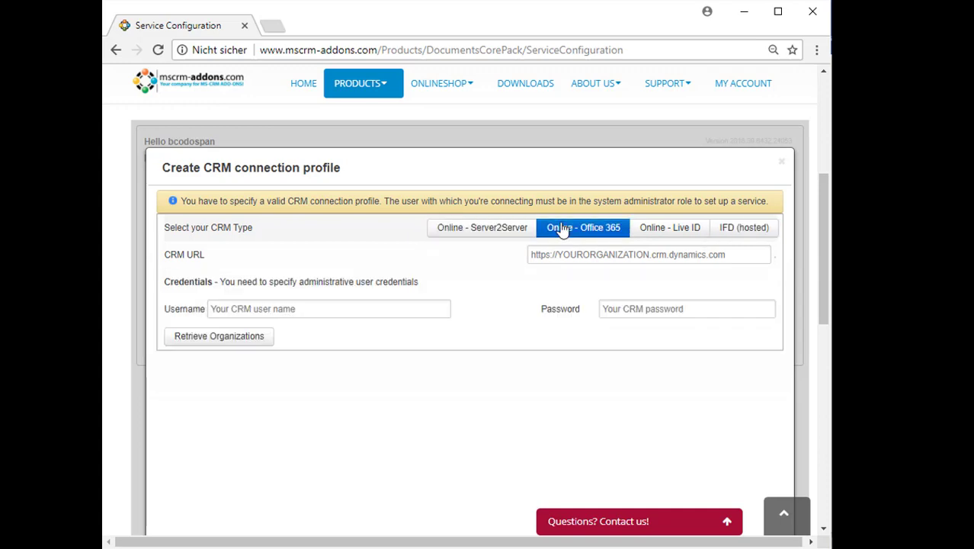
type("https://codospan.crm4.dynamics.com")
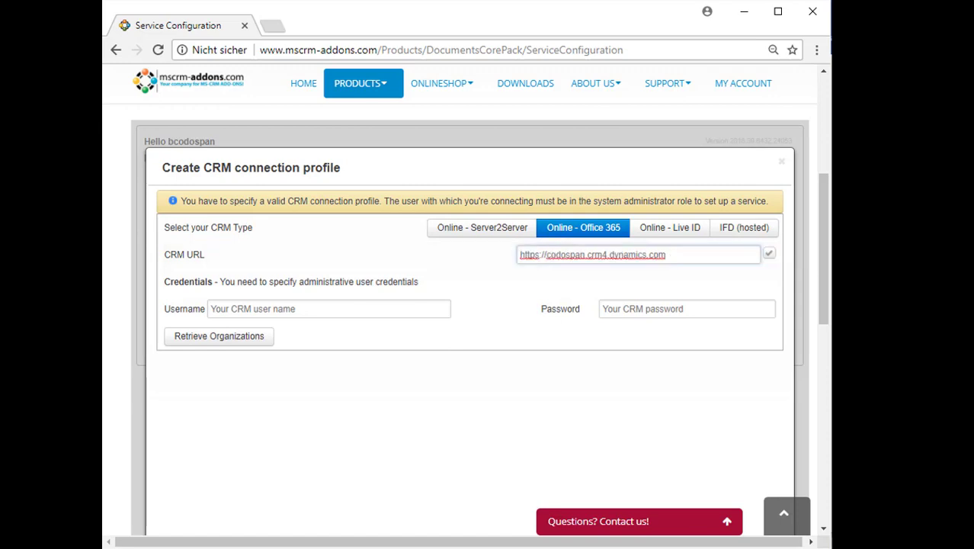
key("Tab")
key("Tab")
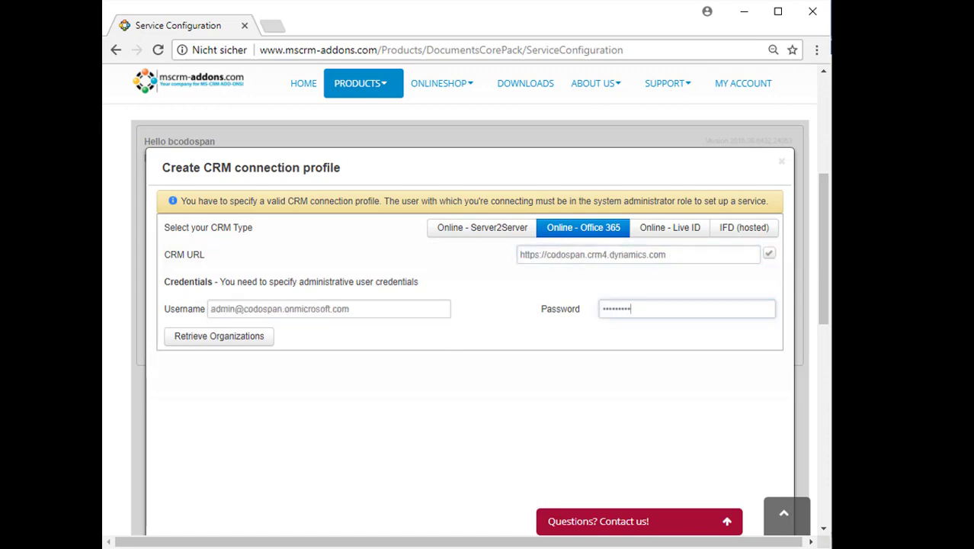
left_click(248, 347)
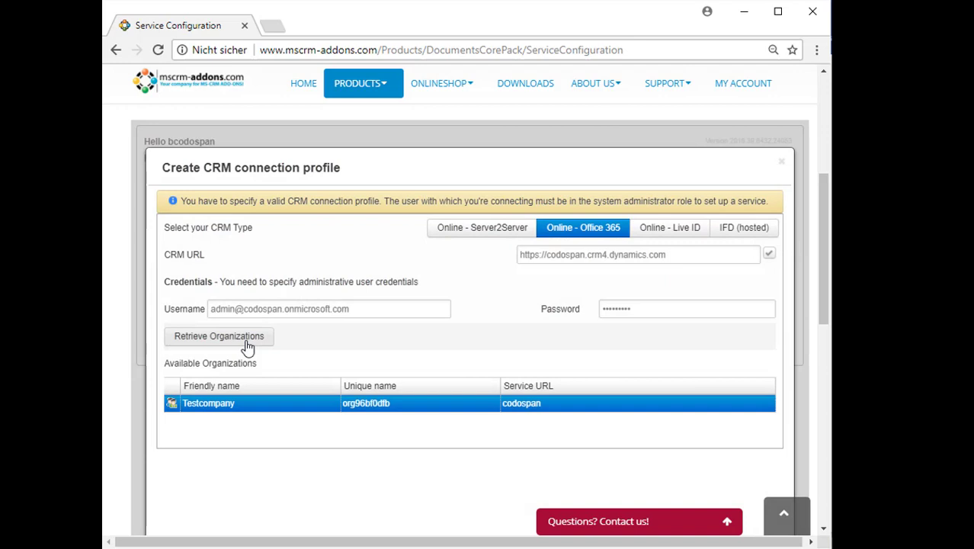
scroll(520, 343, "down", 1)
scroll(520, 344, "down", 2)
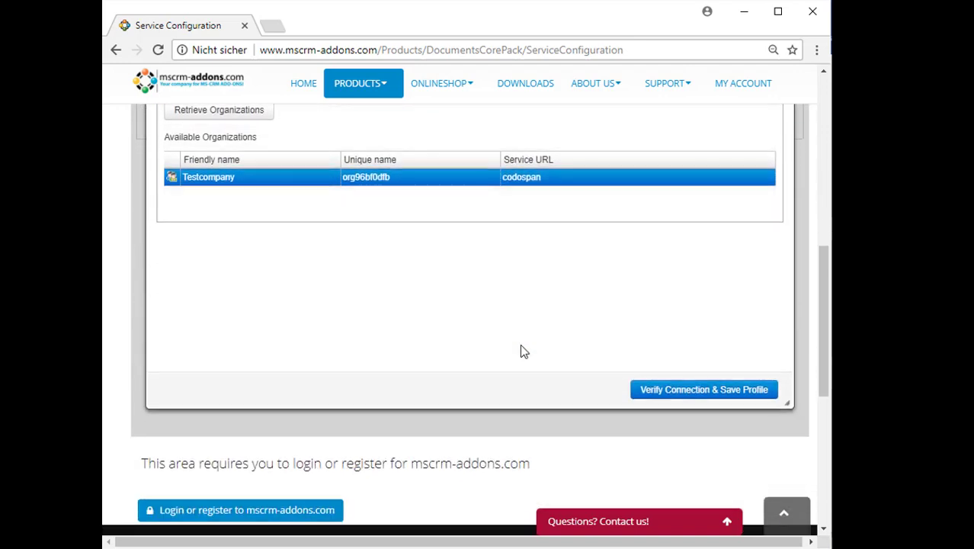
Verify and save the Testcompany connection profile
left_click(676, 391)
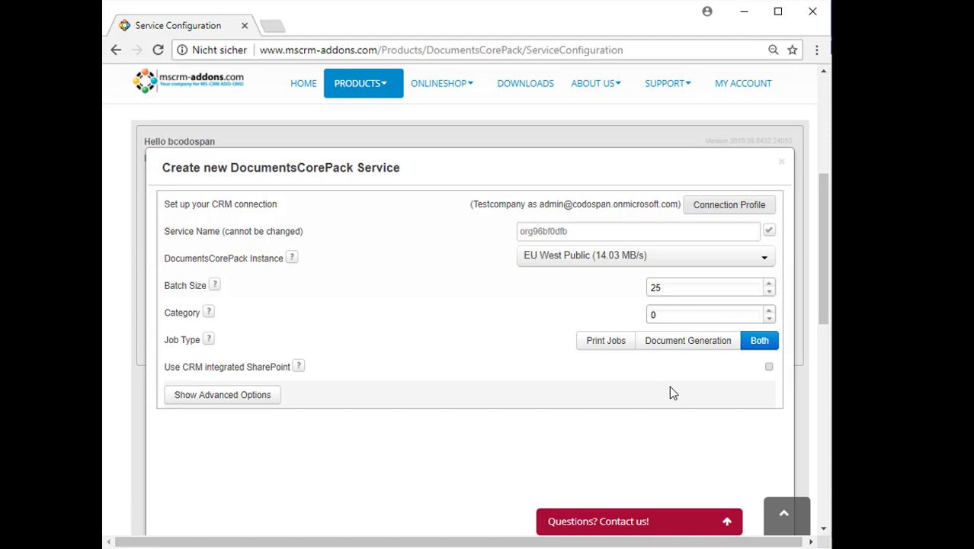
Rename the service to 'testservice' and keep EU West Public as the instance
triple_click(579, 233)
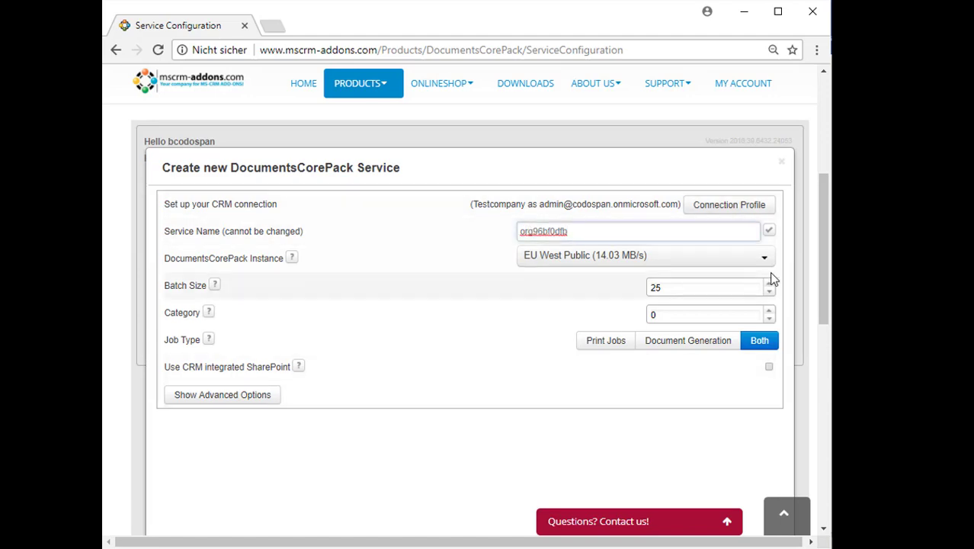
type("testser")
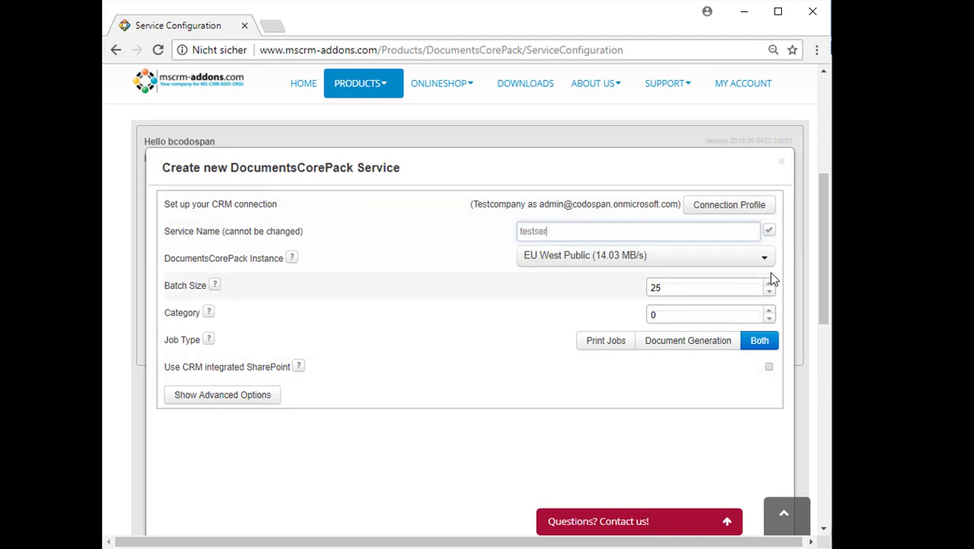
type("vice")
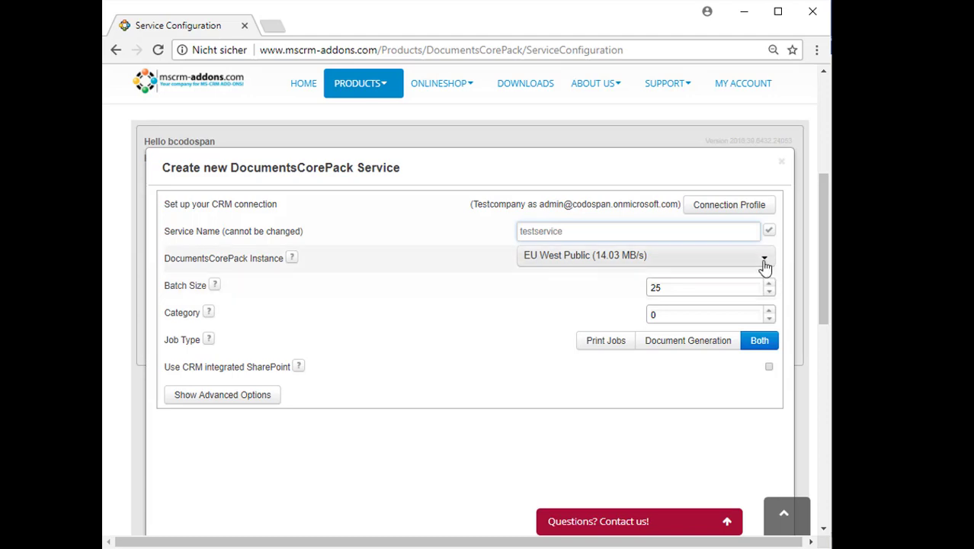
left_click(763, 261)
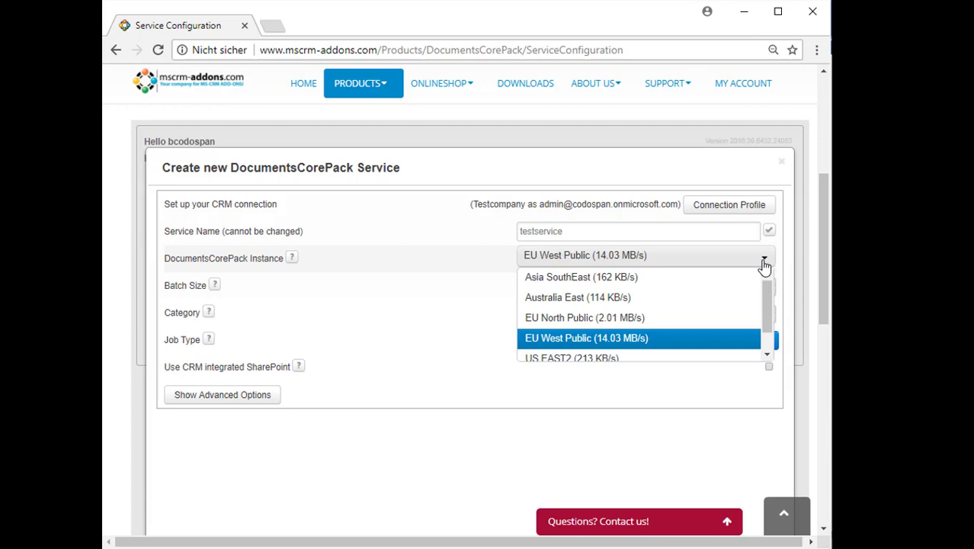
left_click(764, 266)
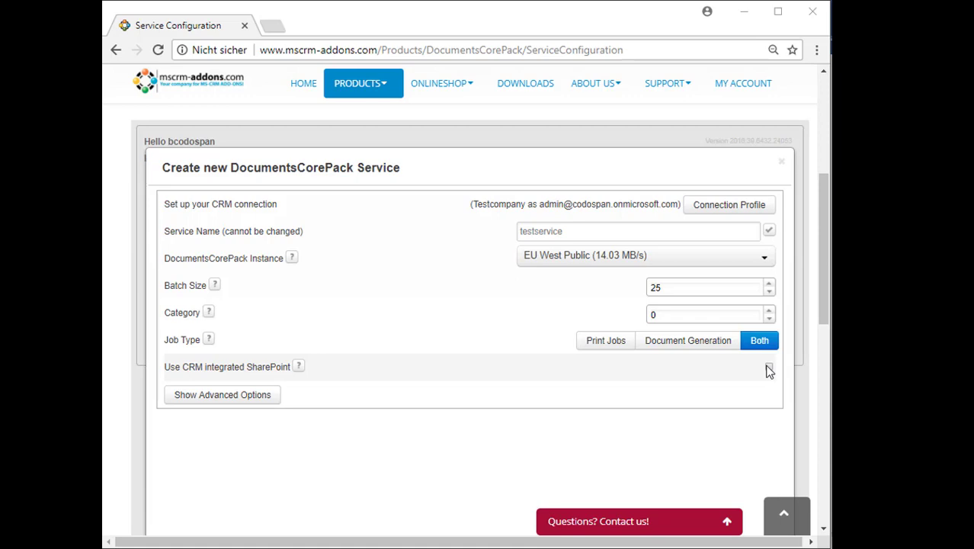
Enable CRM integrated SharePoint and save the new service
left_click(768, 368)
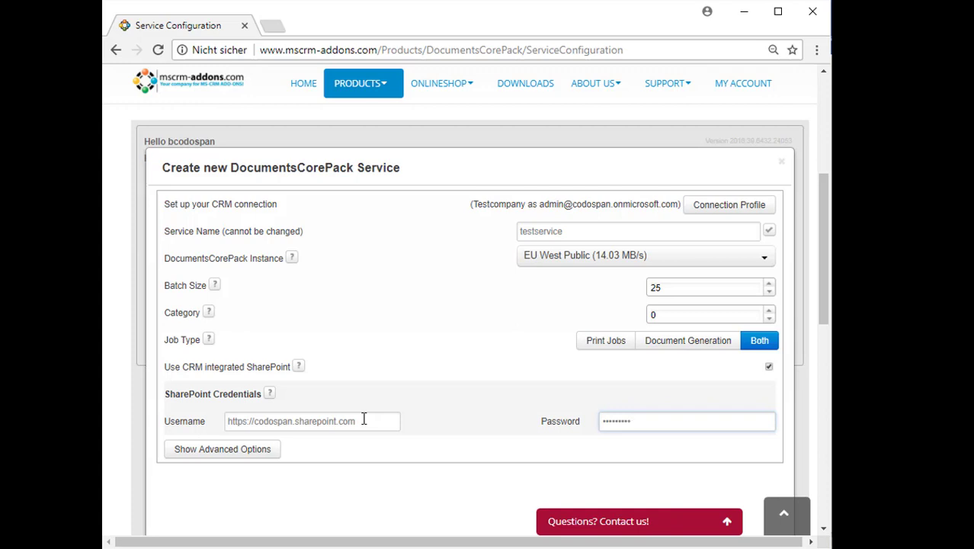
scroll(388, 419, "down", 3)
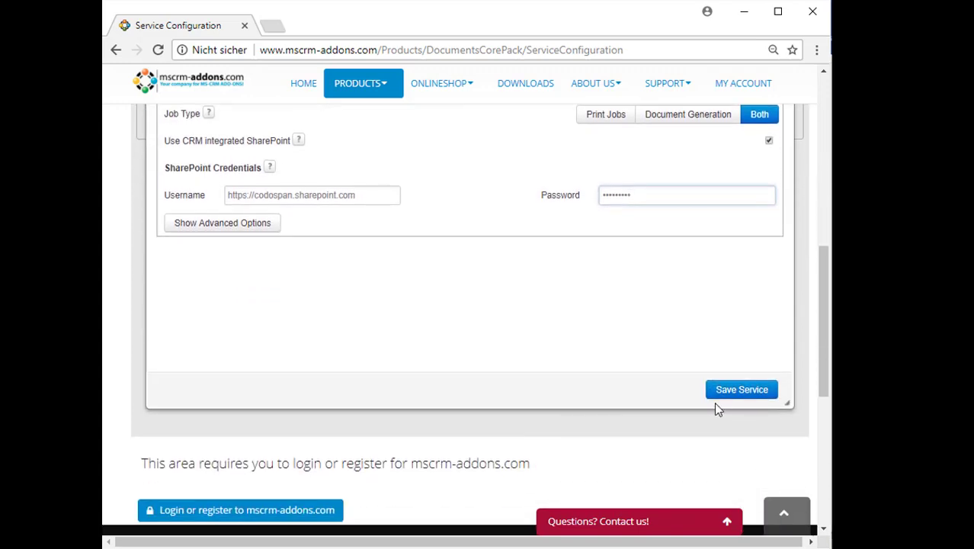
left_click(738, 392)
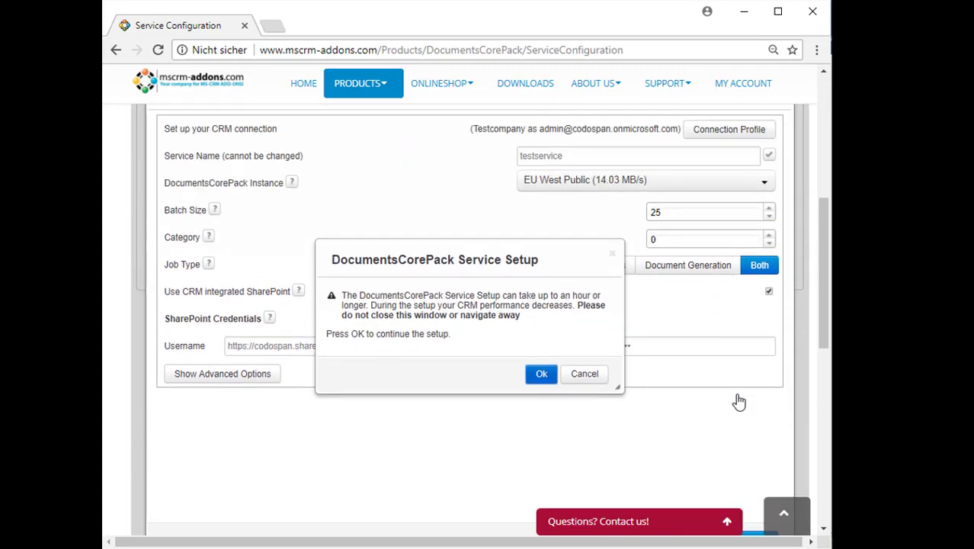
Confirm the DocumentsCorePack Service Setup notice to create testservice
left_click(541, 374)
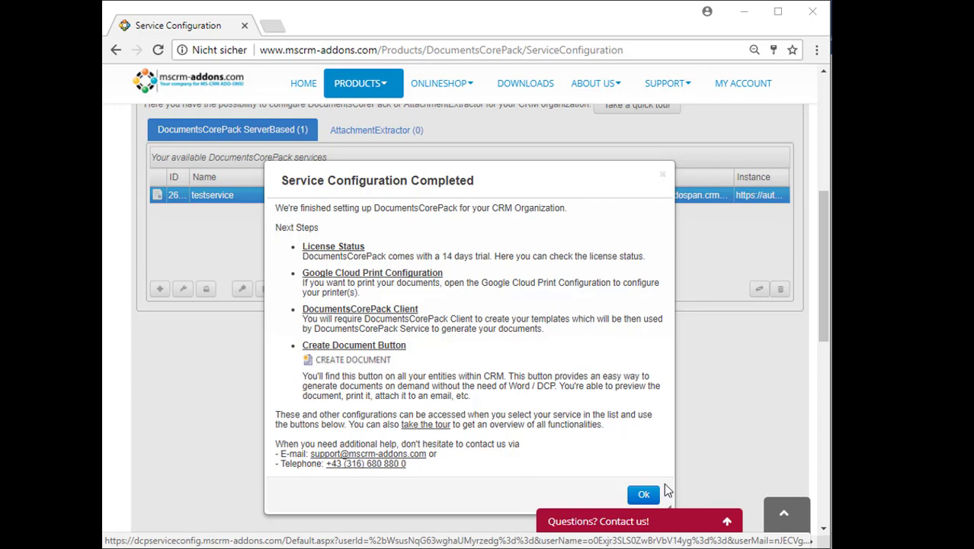
Dismiss the Service Configuration Completed summary to return to the service list
left_click(644, 494)
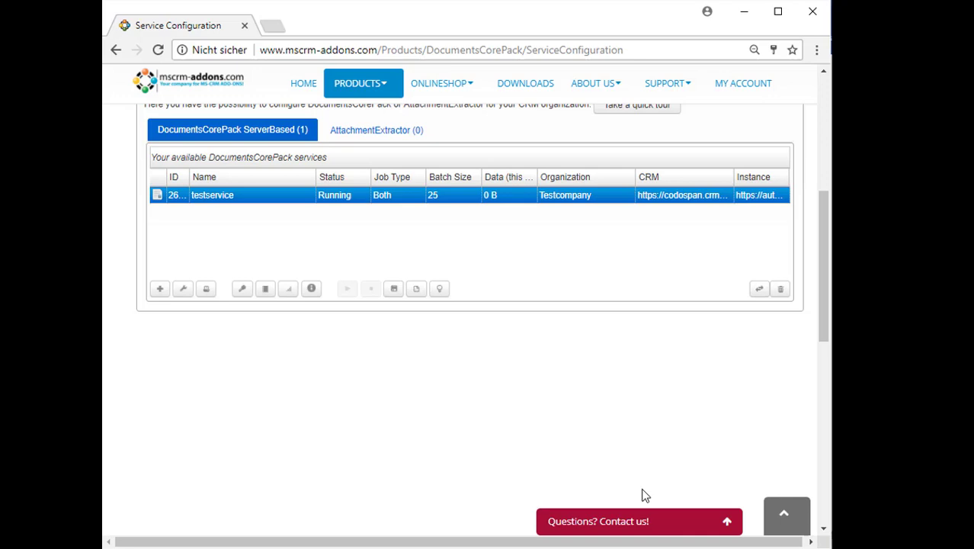